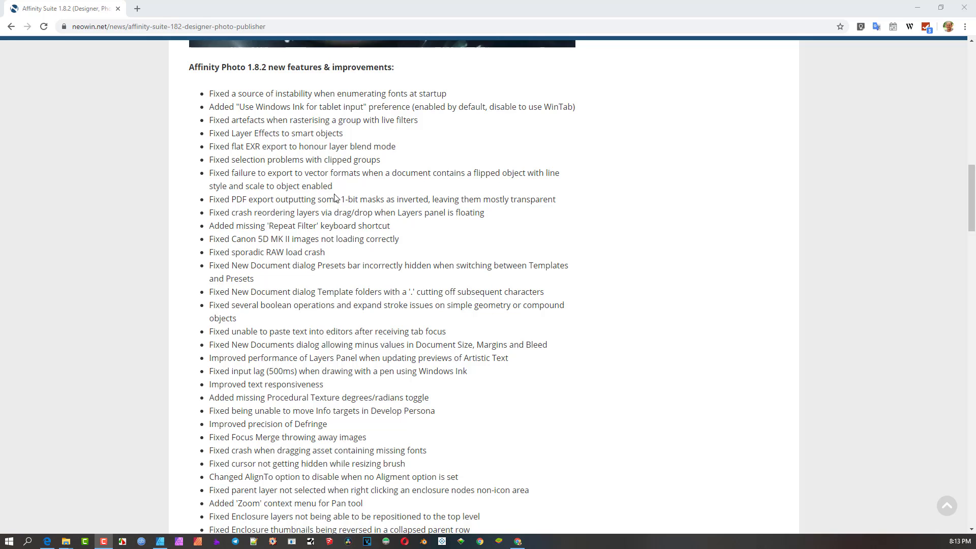
Switch from the browser to Affinity Designer and start opening a file from the Photoshop Actions folder.
scroll(304, 179, down, 2)
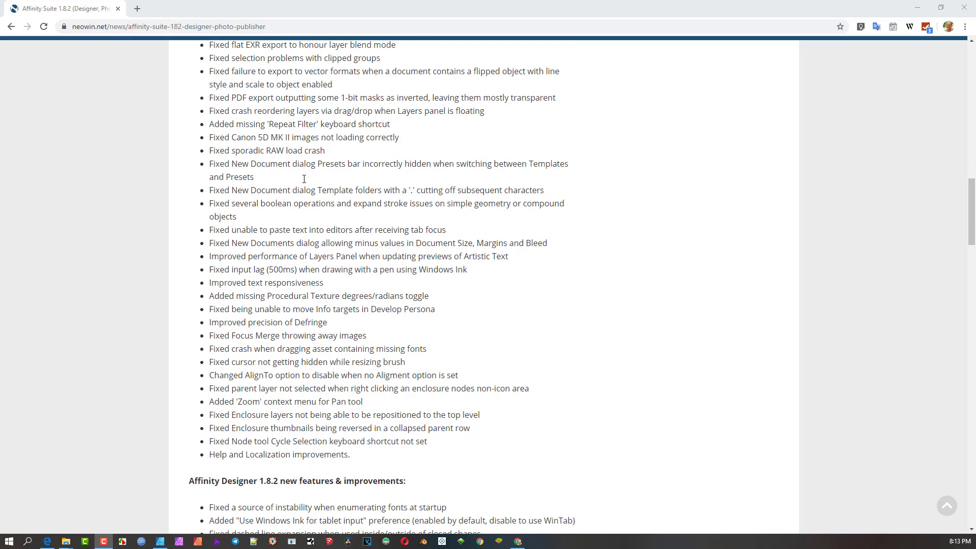
scroll(359, 231, up, 1)
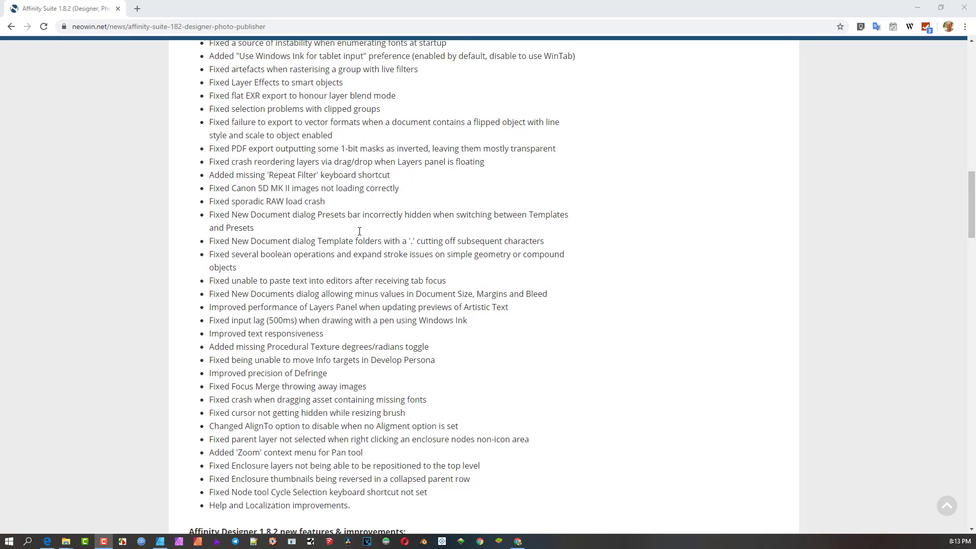
scroll(359, 231, down, 1)
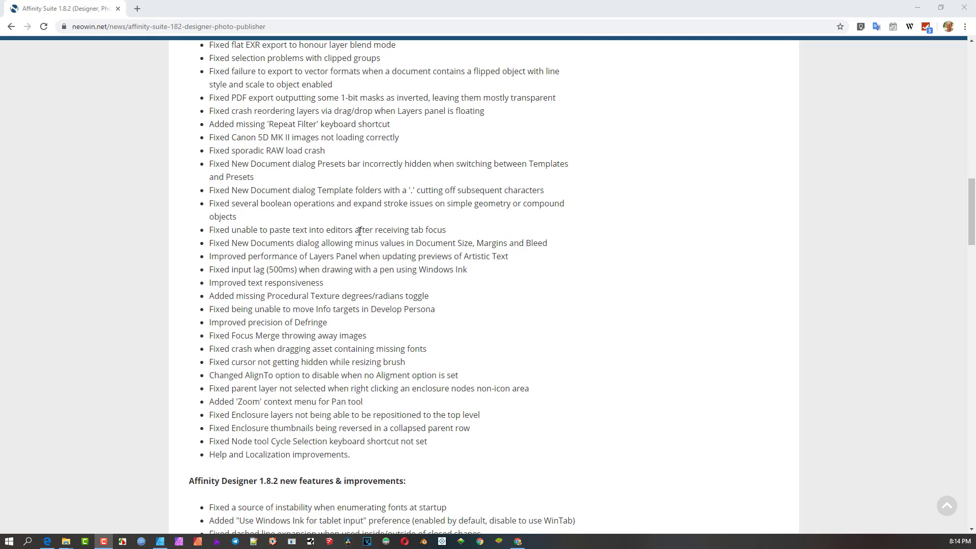
scroll(360, 231, down, 6)
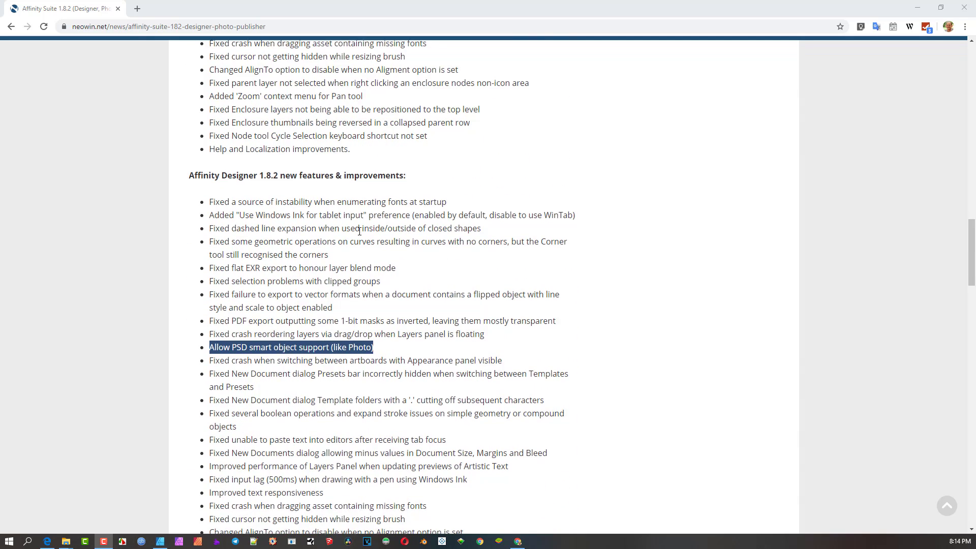
scroll(359, 231, down, 2)
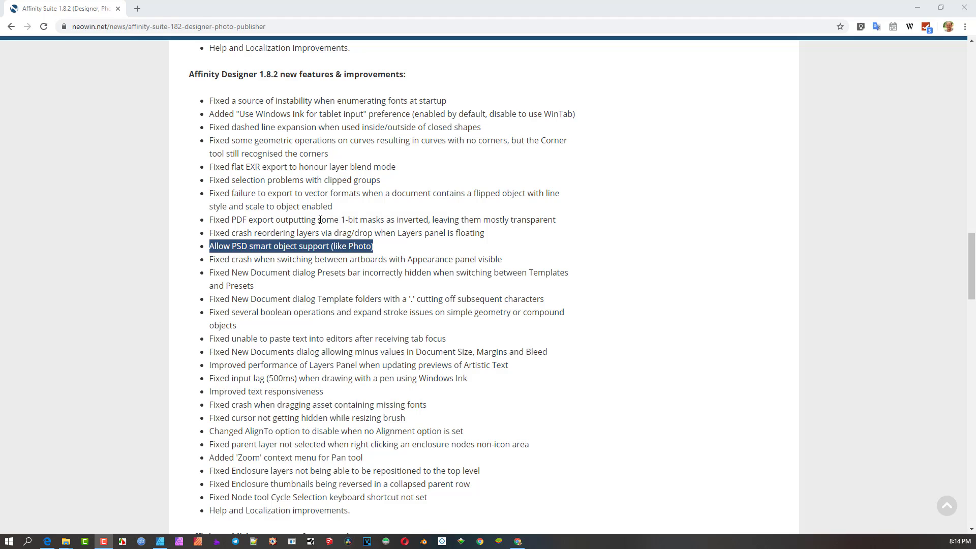
scroll(377, 248, down, 1)
scroll(377, 249, up, 1)
scroll(274, 247, down, 1)
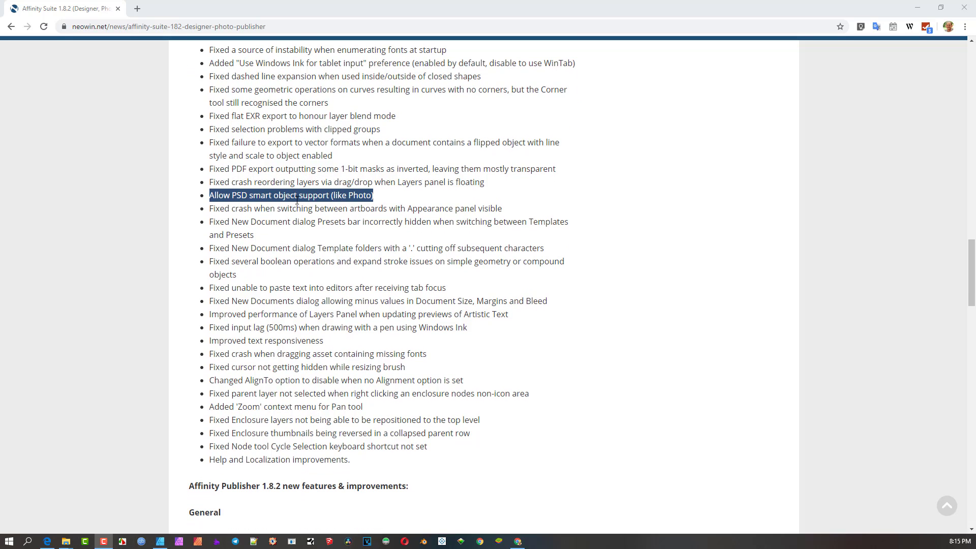
scroll(331, 197, down, 3)
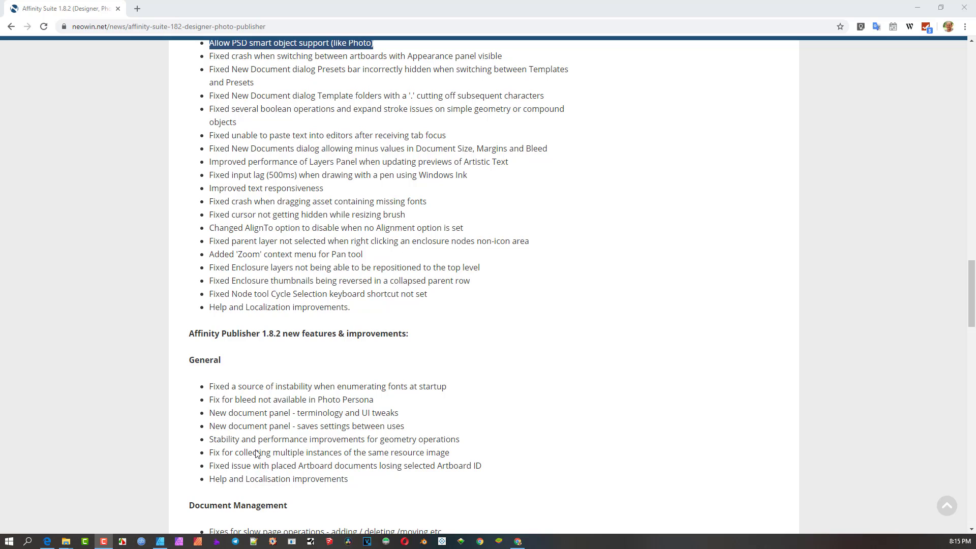
scroll(334, 380, up, 2)
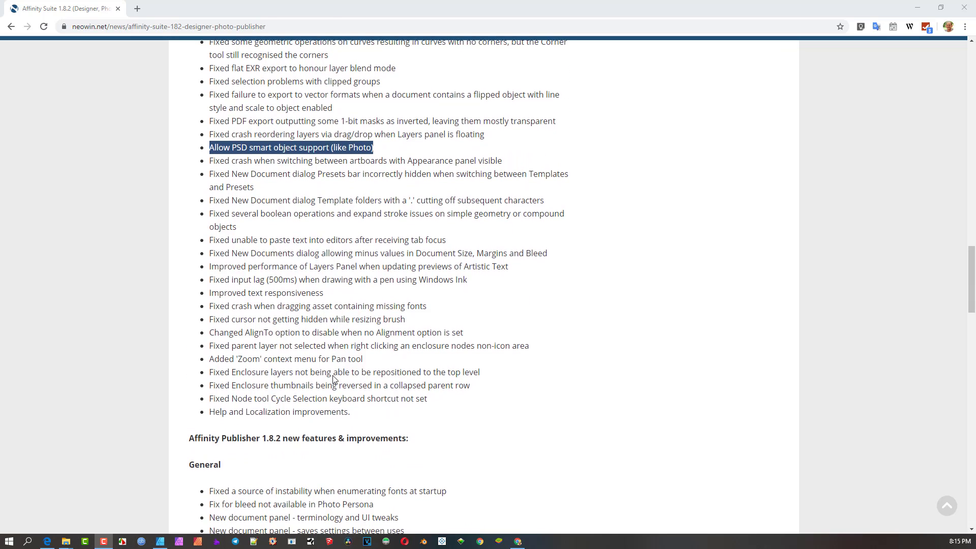
scroll(331, 378, up, 1)
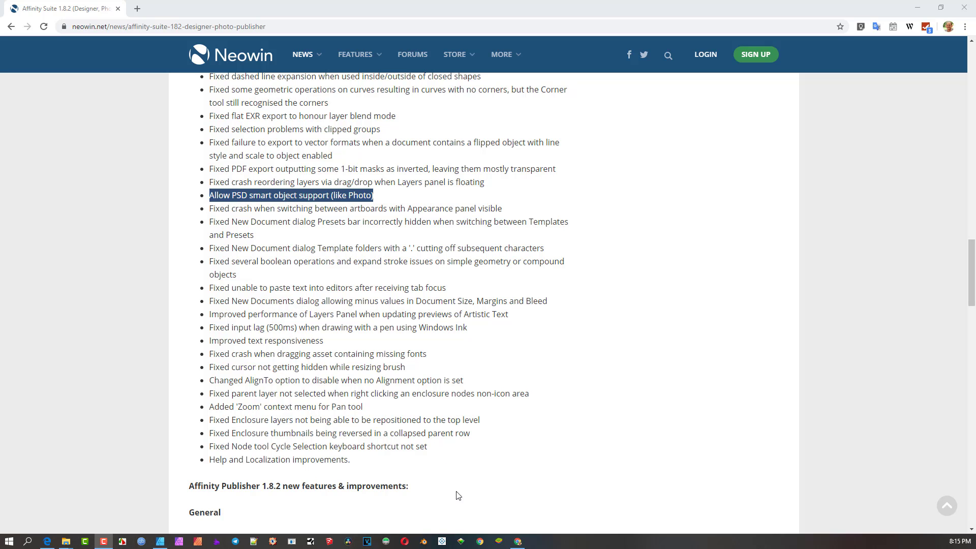
click(159, 543)
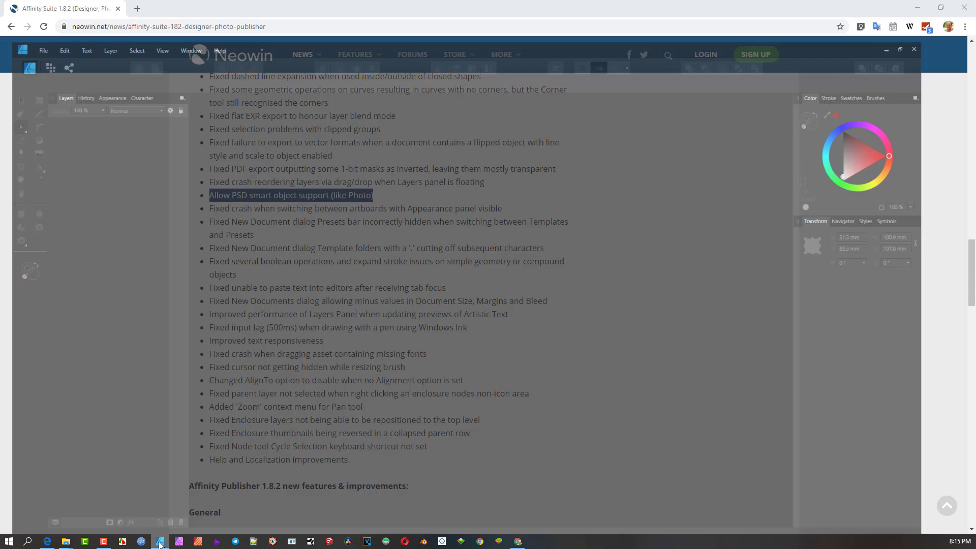
click(34, 8)
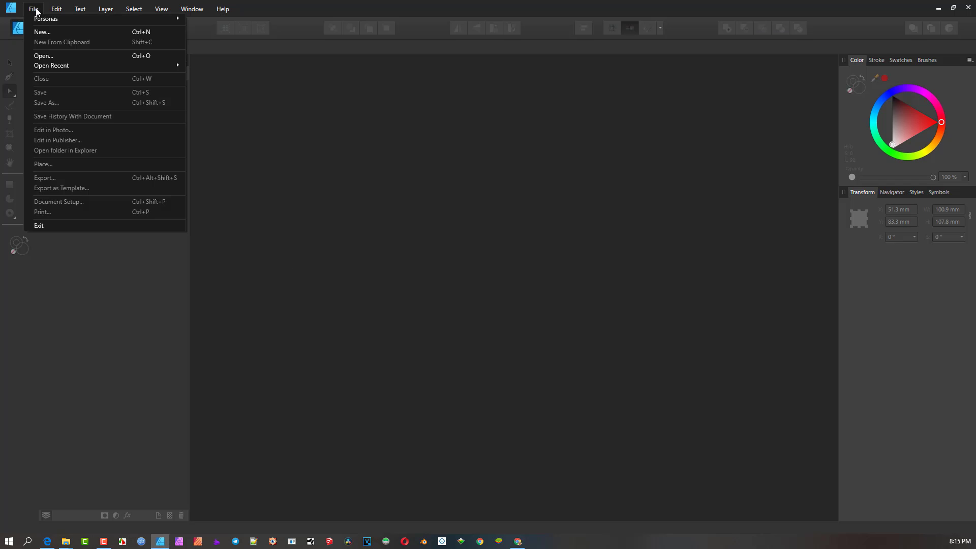
click(57, 55)
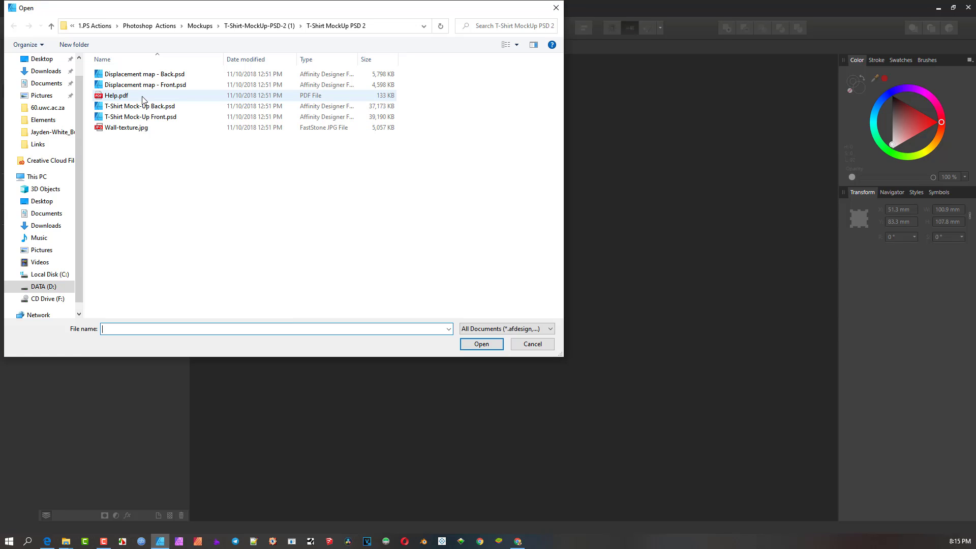
click(259, 25)
click(213, 26)
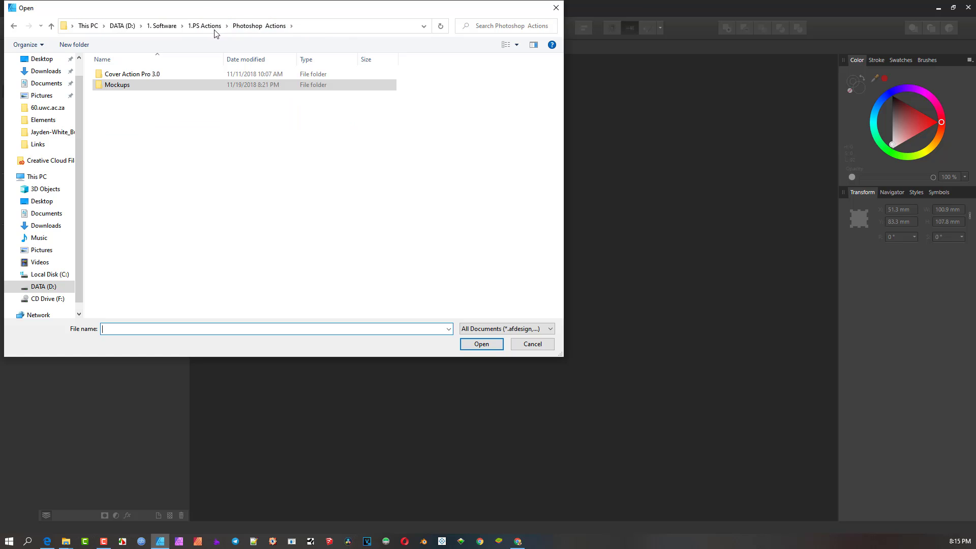
Browse into Mockups > Logo Mockups-Paper Edition and open 'Logo Mockup - Paper Edition 1 - by PuneDesign.psd'.
double_click(123, 86)
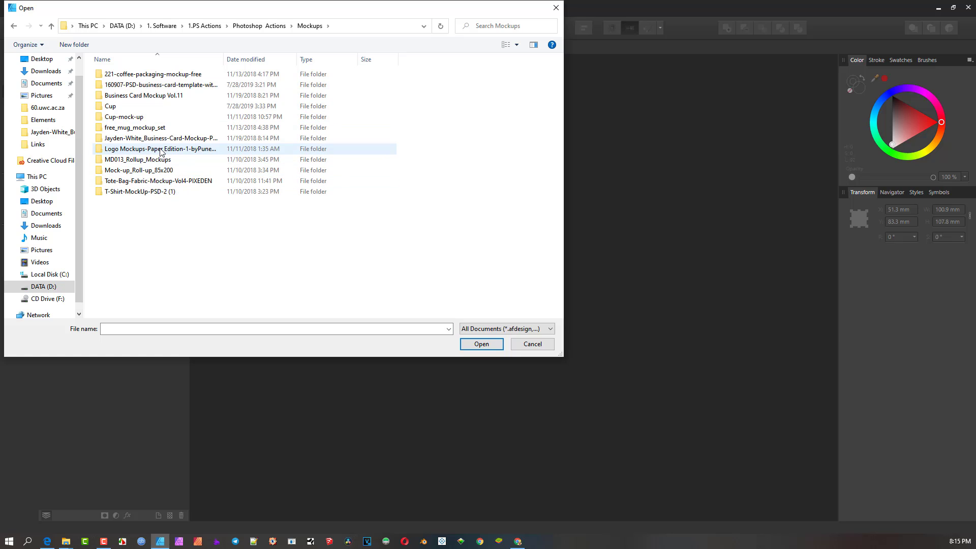
double_click(176, 150)
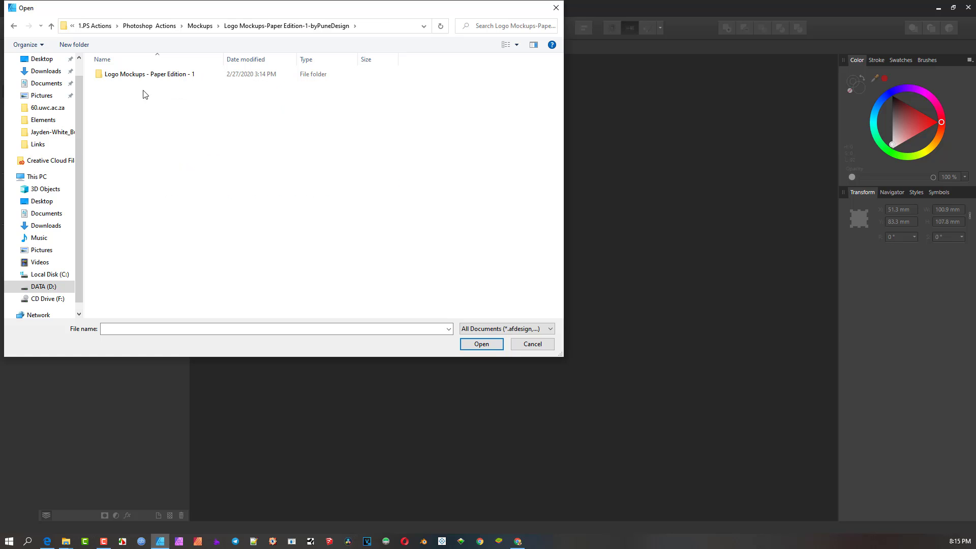
double_click(142, 76)
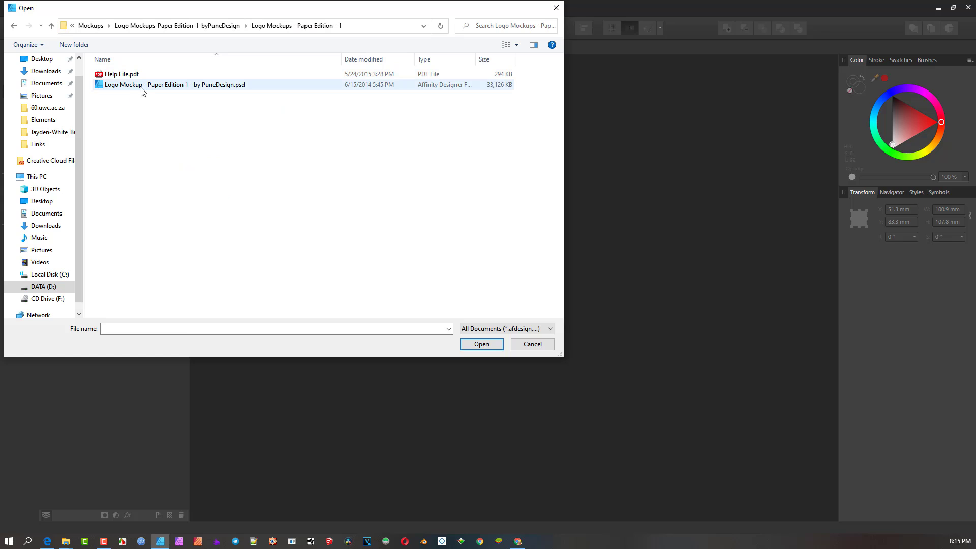
click(141, 89)
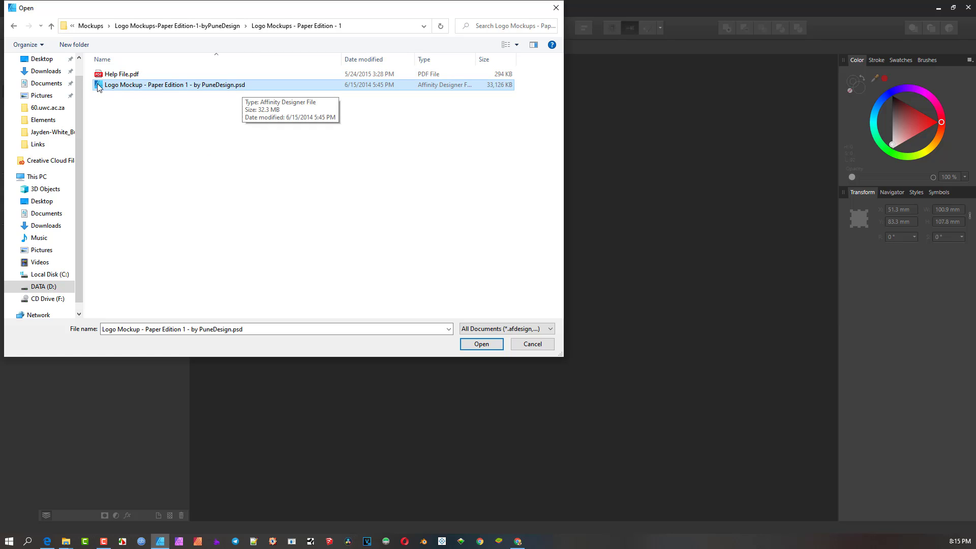
double_click(147, 85)
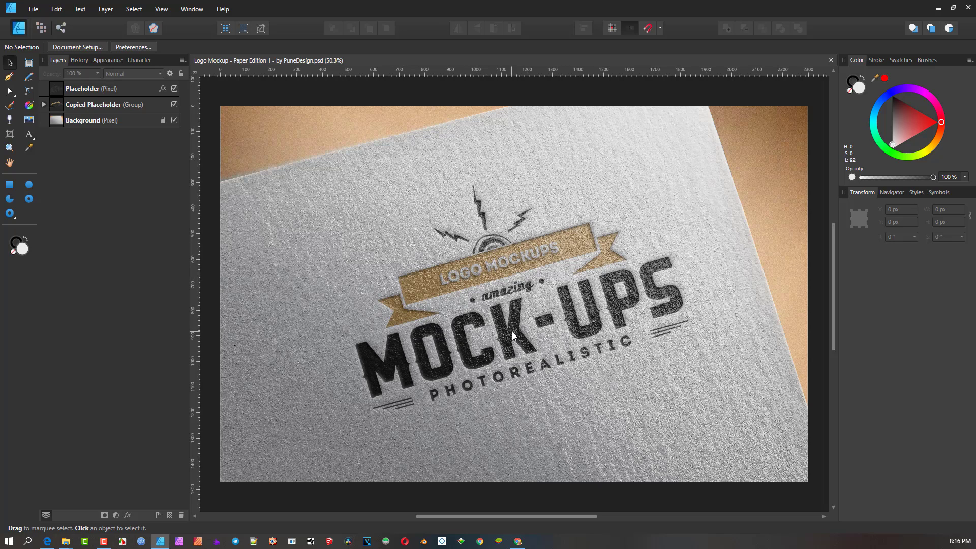
Expand Copied Placeholder and its '1' layer to inspect Texture, then reselect Placeholder.
click(69, 90)
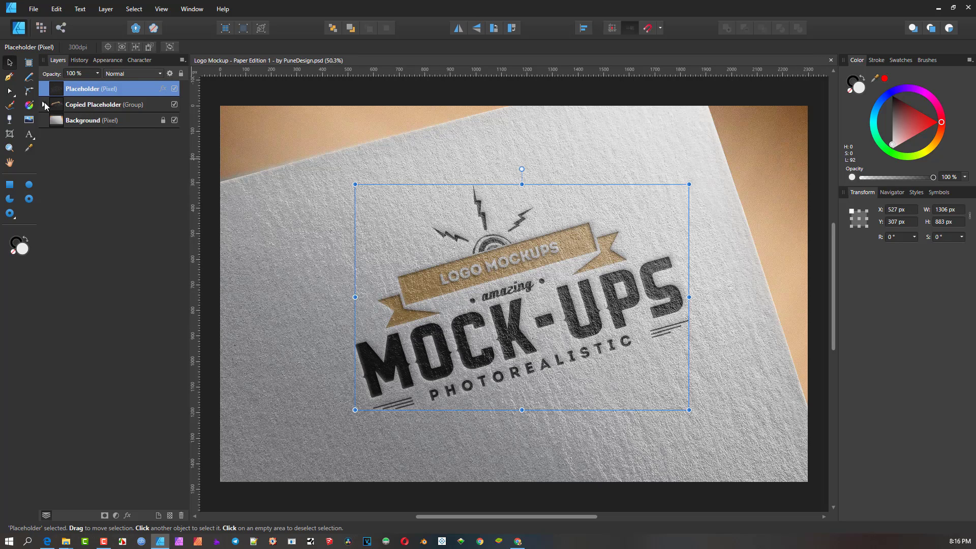
click(45, 104)
click(46, 120)
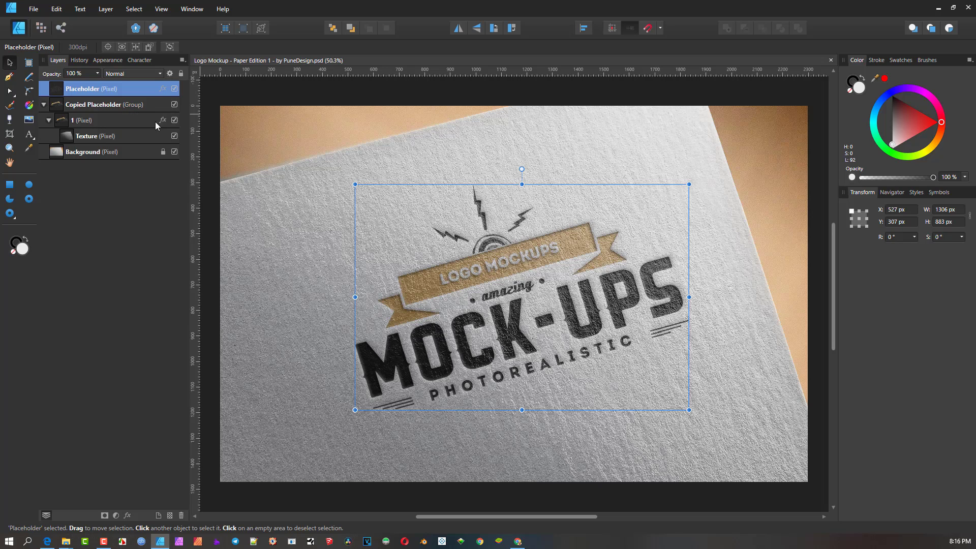
click(129, 142)
click(129, 120)
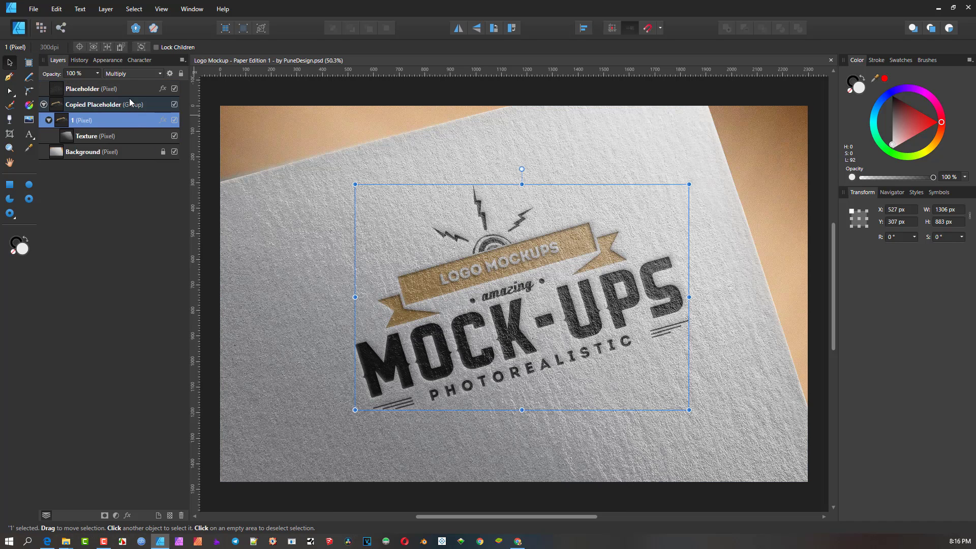
click(129, 88)
Tick 'Import PSD smart objects where possible' in the General preferences.
click(57, 9)
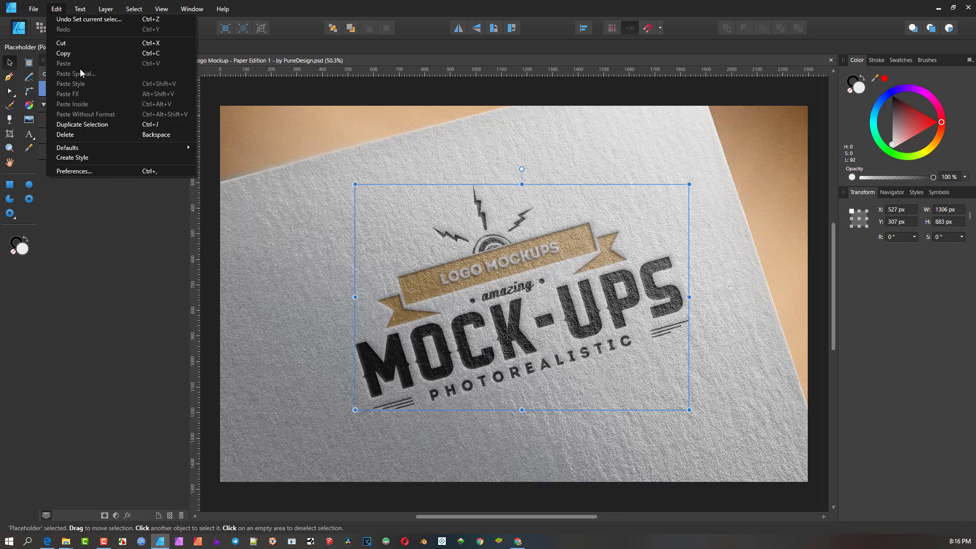
click(77, 172)
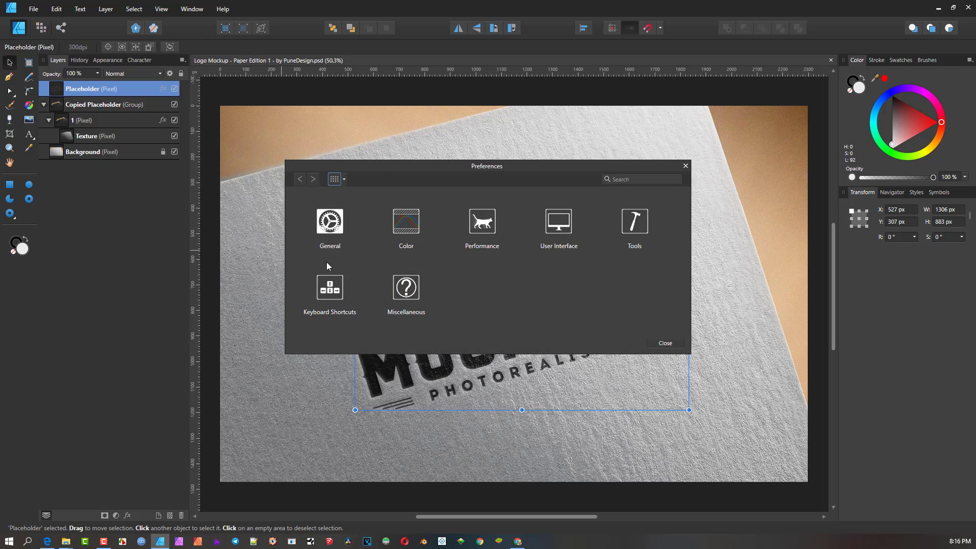
click(330, 222)
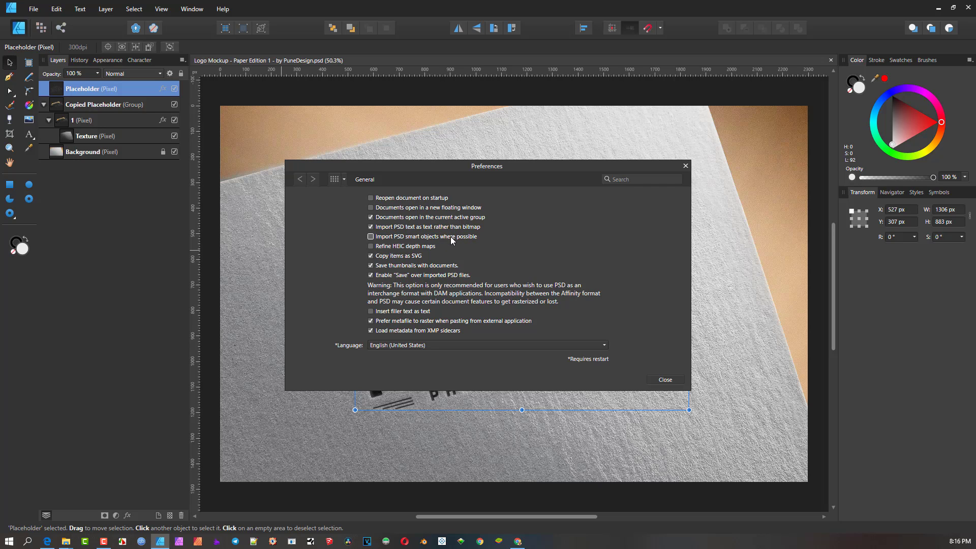
click(371, 236)
Close the preferences, reopen them to confirm the General setting, and close again.
click(664, 380)
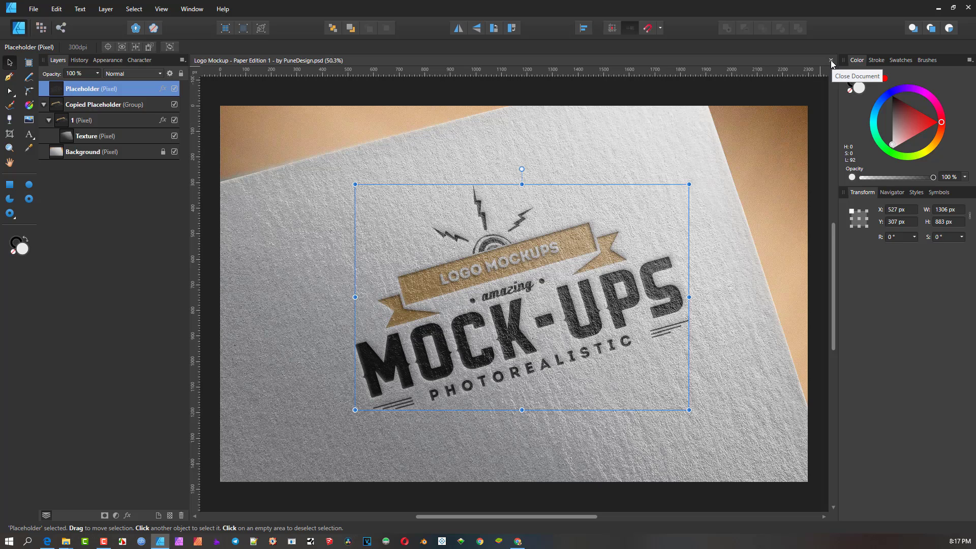
click(57, 9)
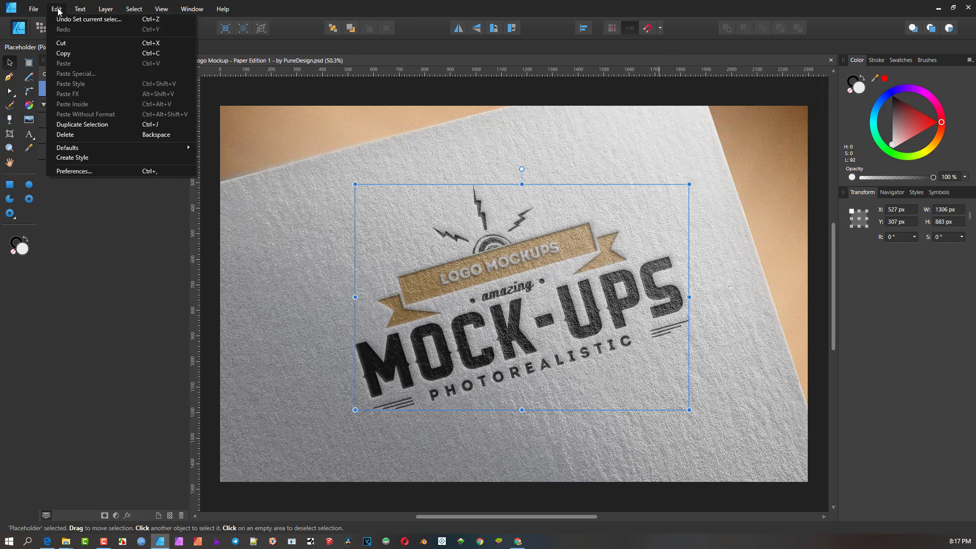
click(81, 171)
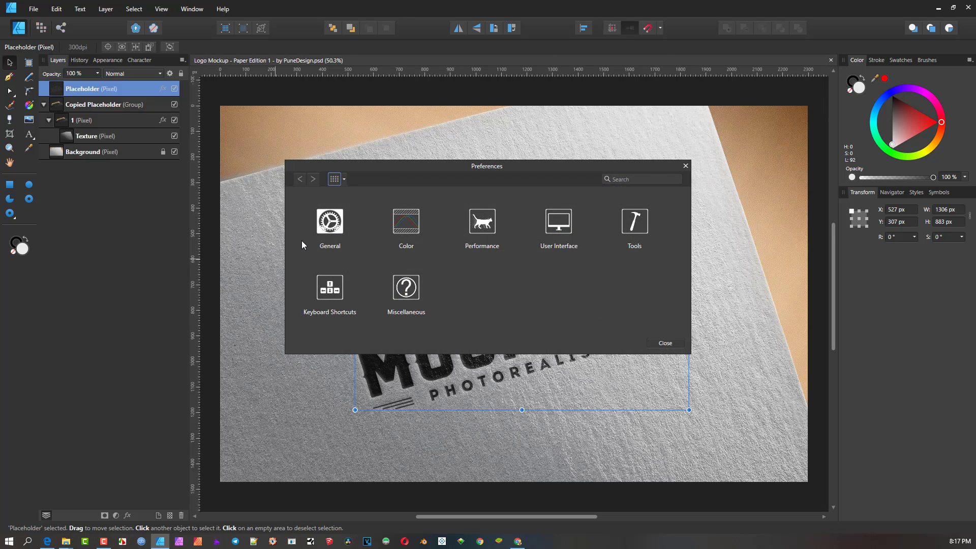
click(330, 226)
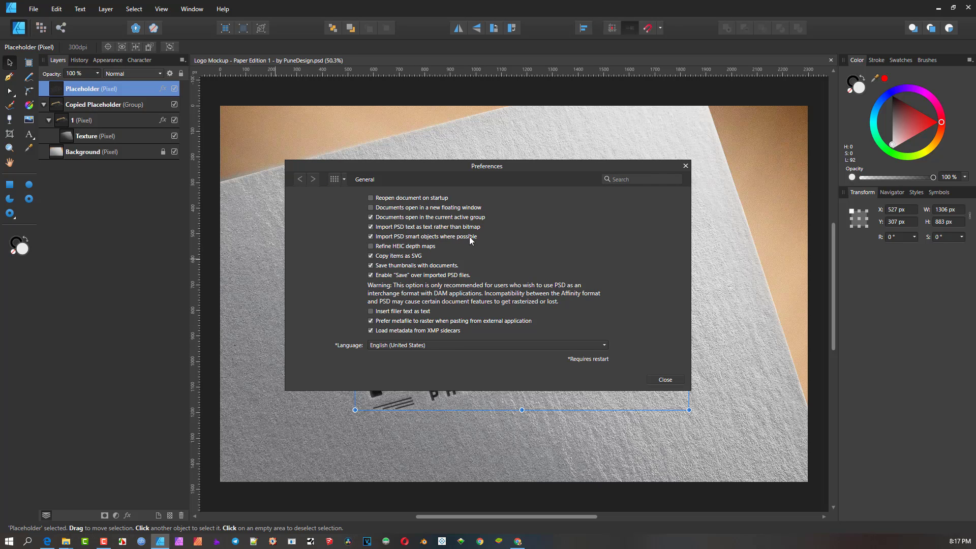
click(686, 166)
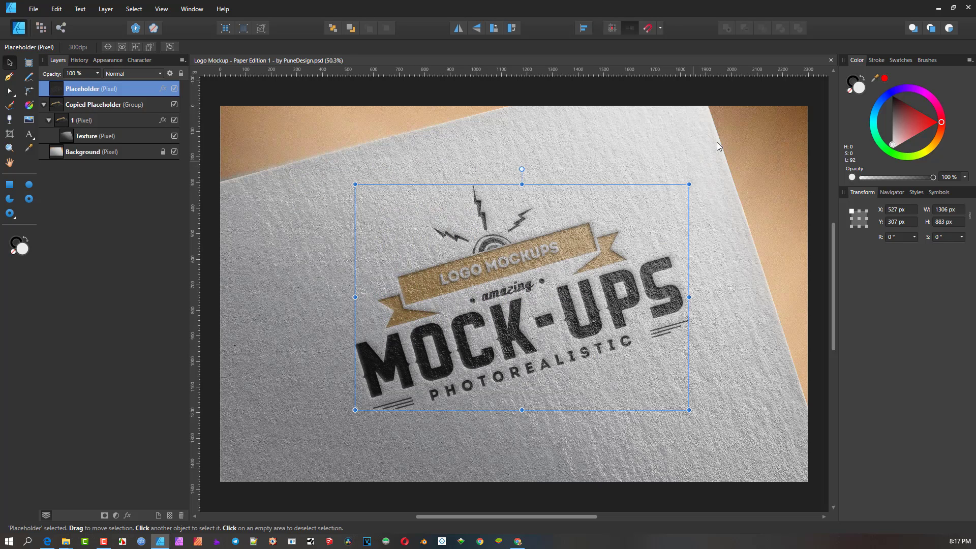
Close the mockup and reopen the Logo Mockup PSD so its smart object imports.
click(831, 60)
click(39, 9)
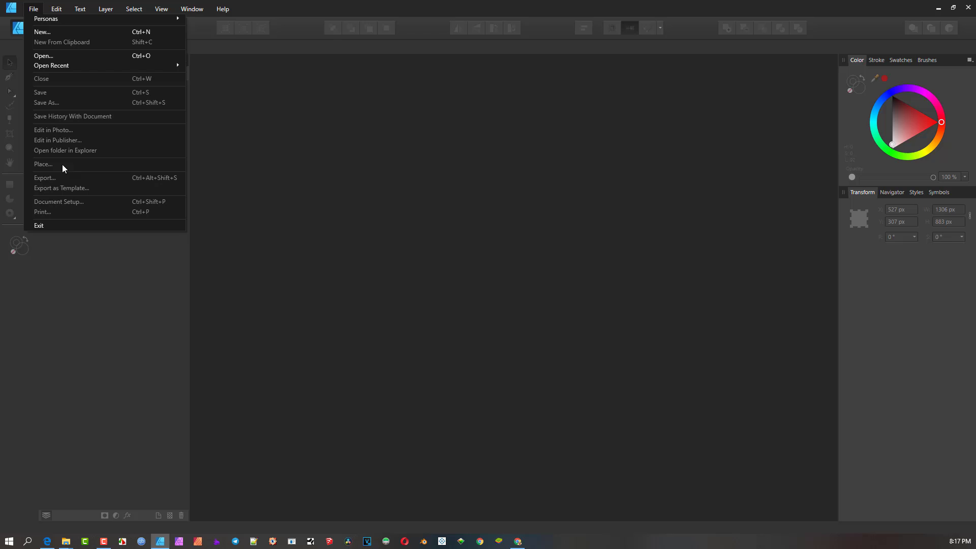
click(47, 55)
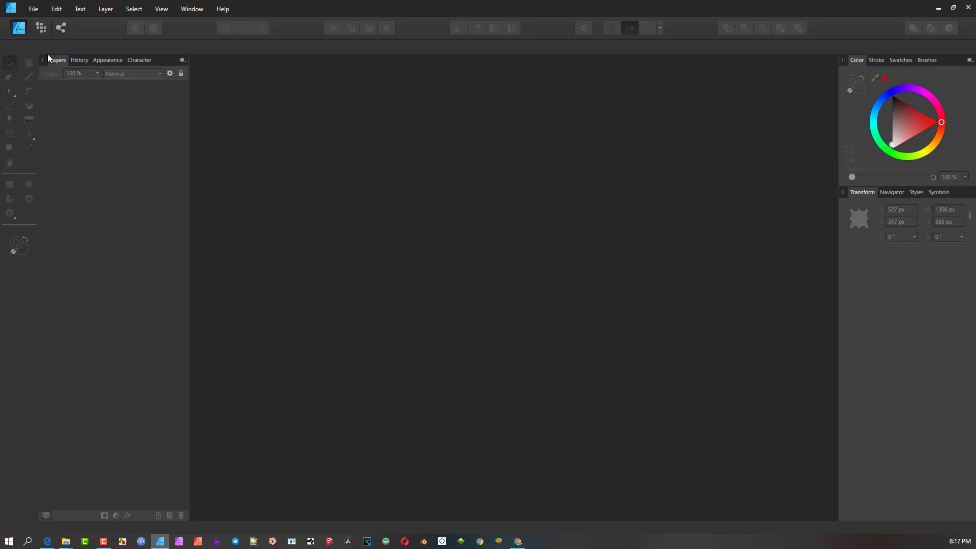
click(120, 85)
double_click(120, 86)
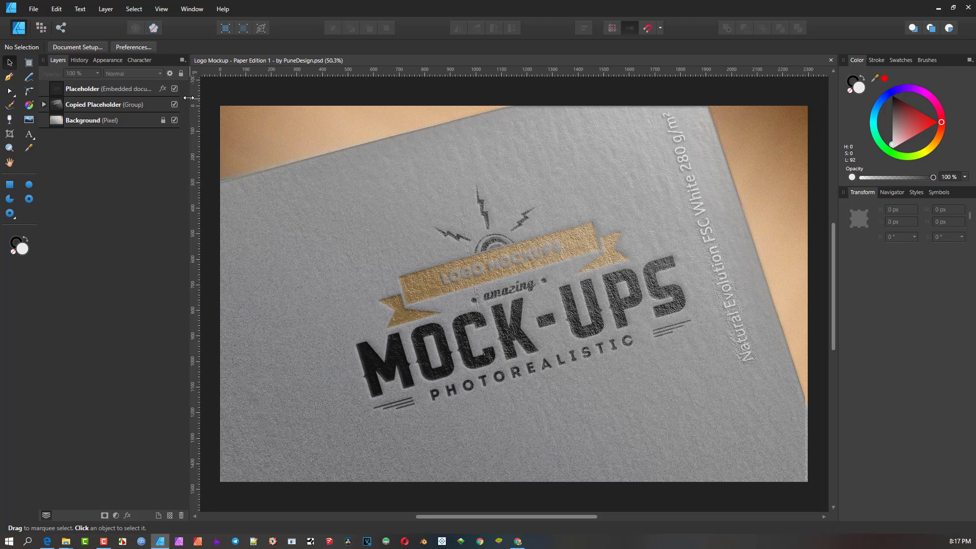
Widen the Layers panel, show rulers, and cancel the accidental Placeholder rename.
drag(190, 99, 262, 110)
key(ctrl+r)
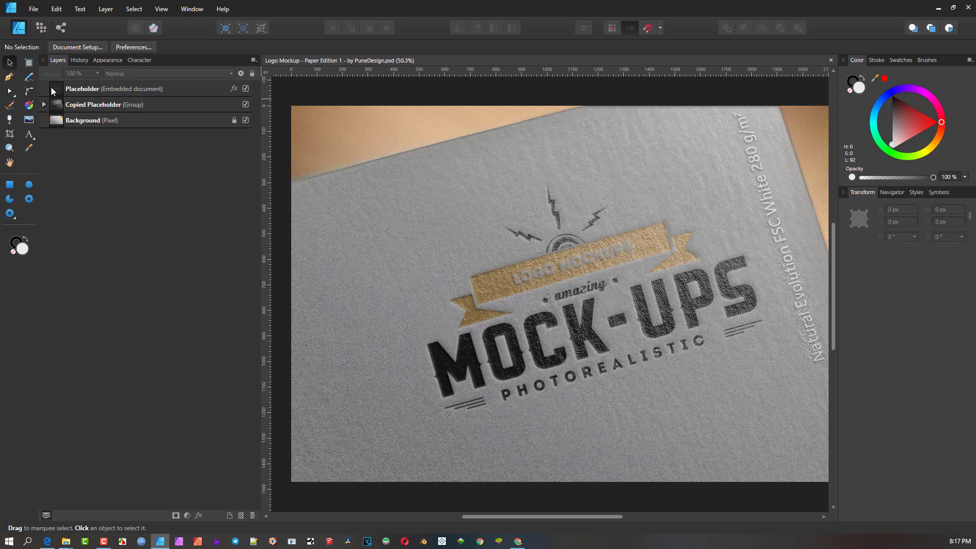
double_click(111, 88)
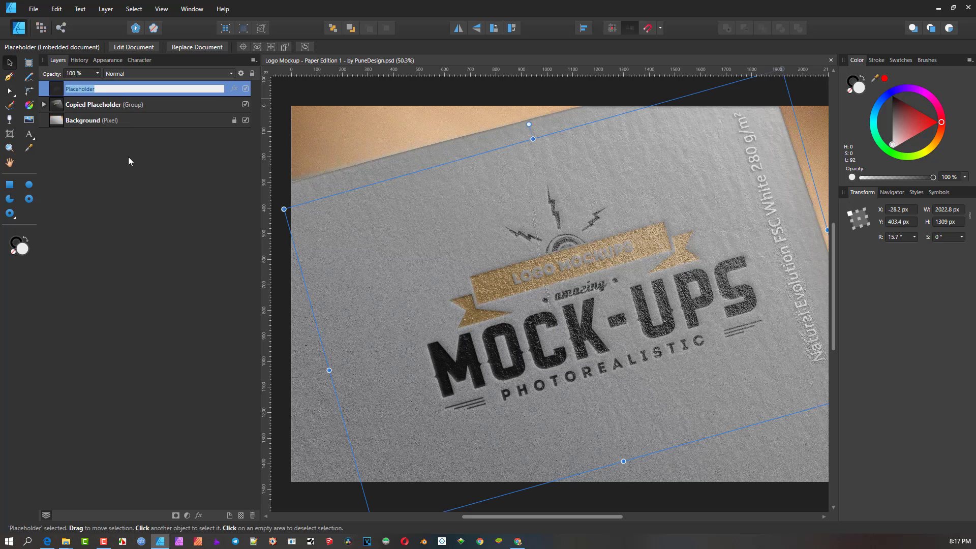
key(Return)
Open the Placeholder's embedded document as a floating window sized beside the mockup.
double_click(56, 89)
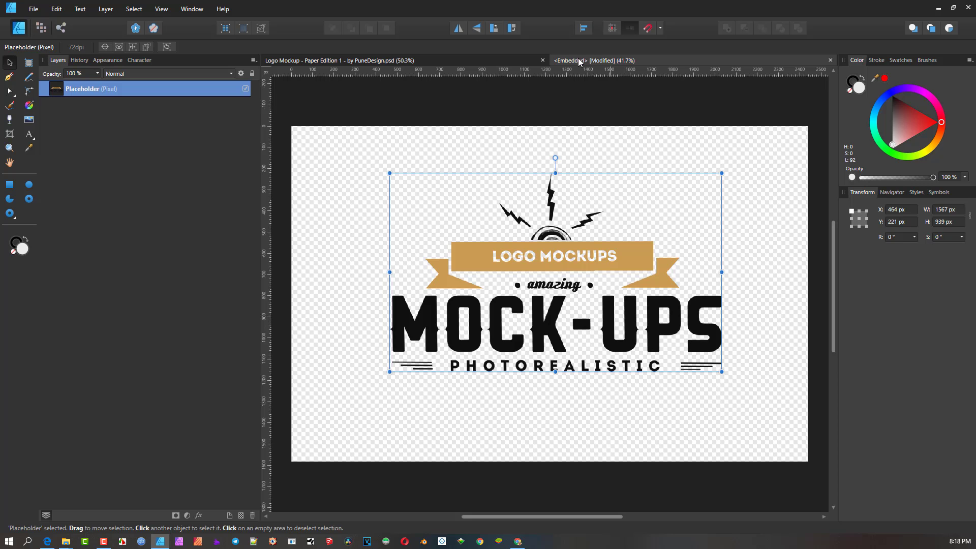
drag(579, 61, 611, 156)
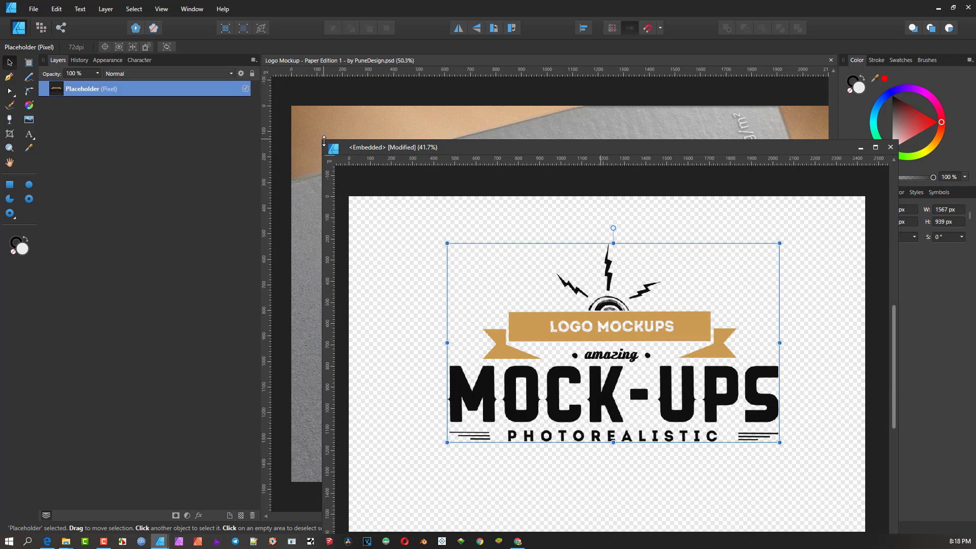
drag(323, 147, 563, 327)
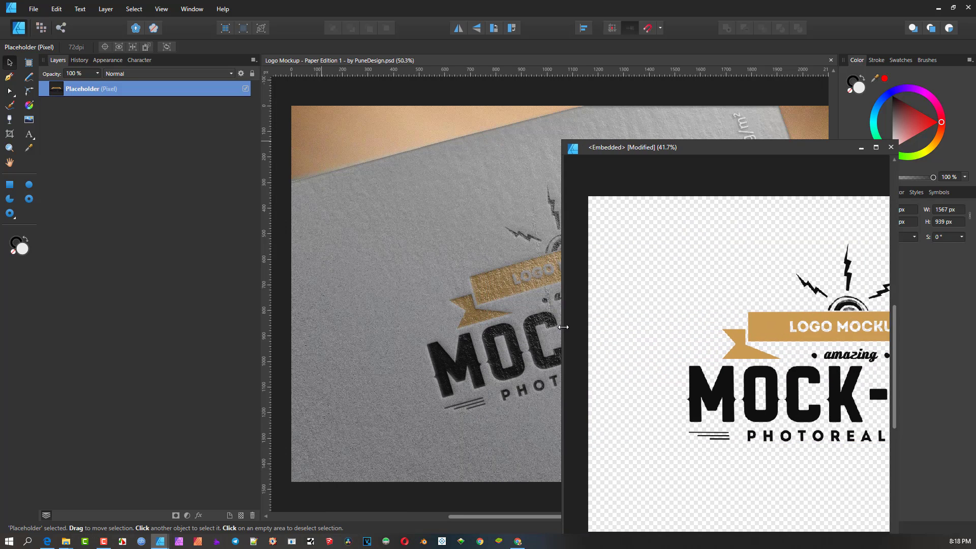
drag(660, 147, 504, 162)
Move the floating window to the upper left, nudge the logo, and pick red fill.
scroll(626, 309, down, 3)
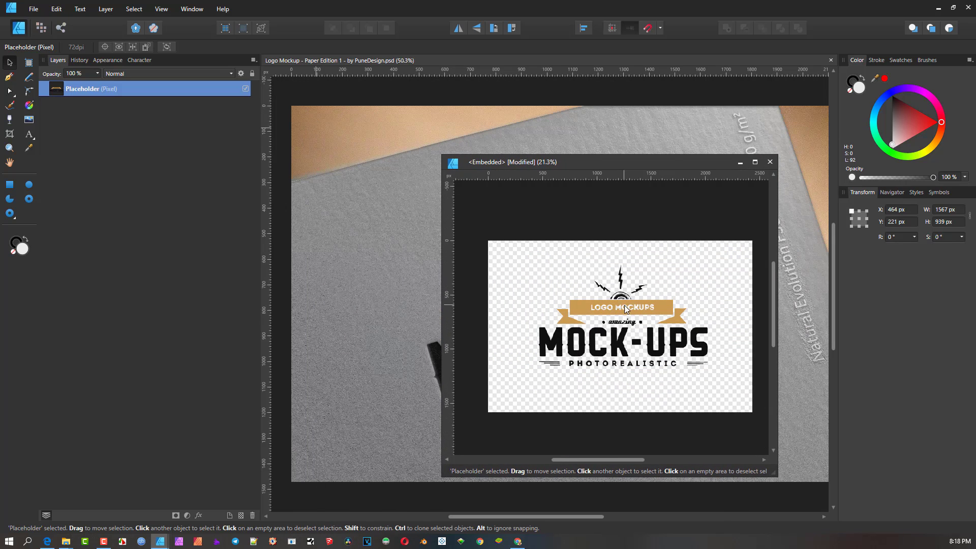
drag(633, 164, 220, 125)
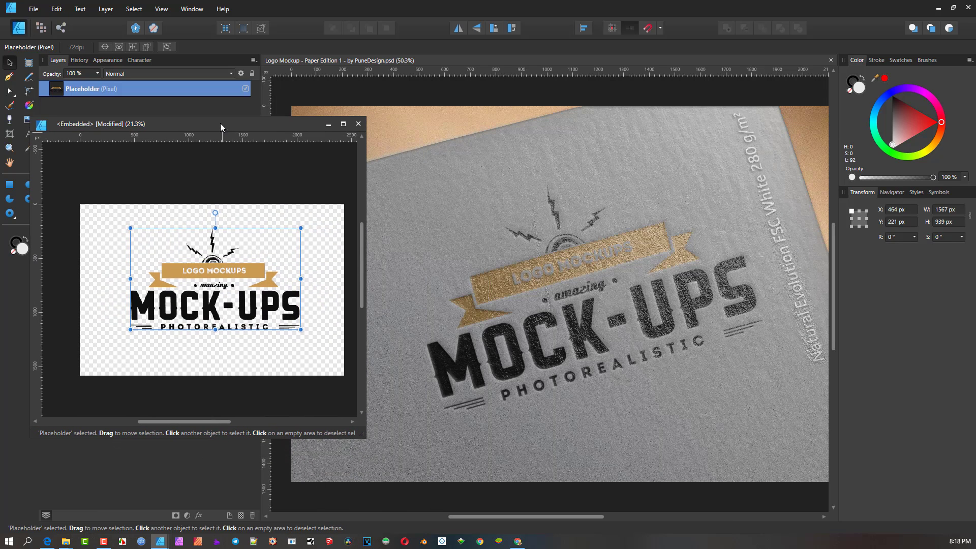
mouse_move(230, 265)
mouse_down()
mouse_move(207, 283)
mouse_move(222, 263)
mouse_up()
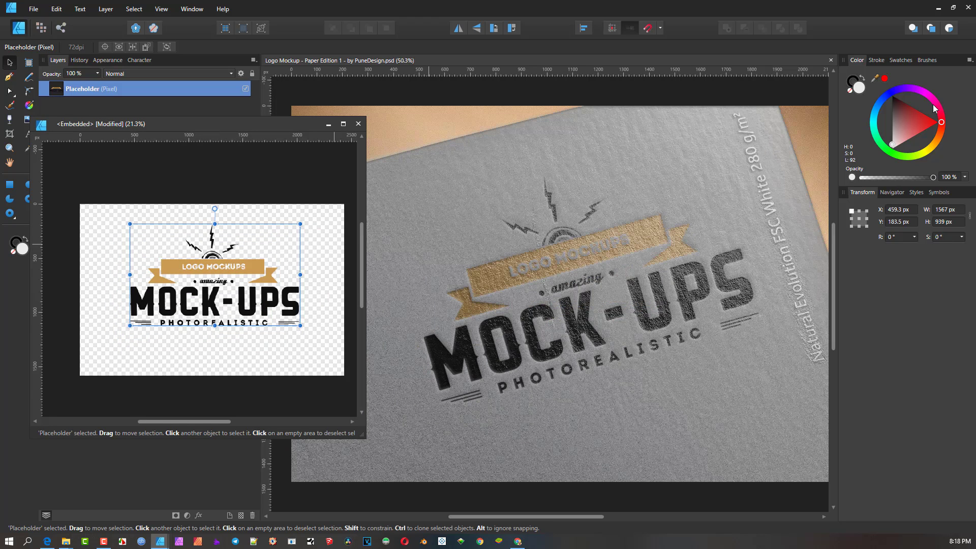
drag(914, 133, 924, 116)
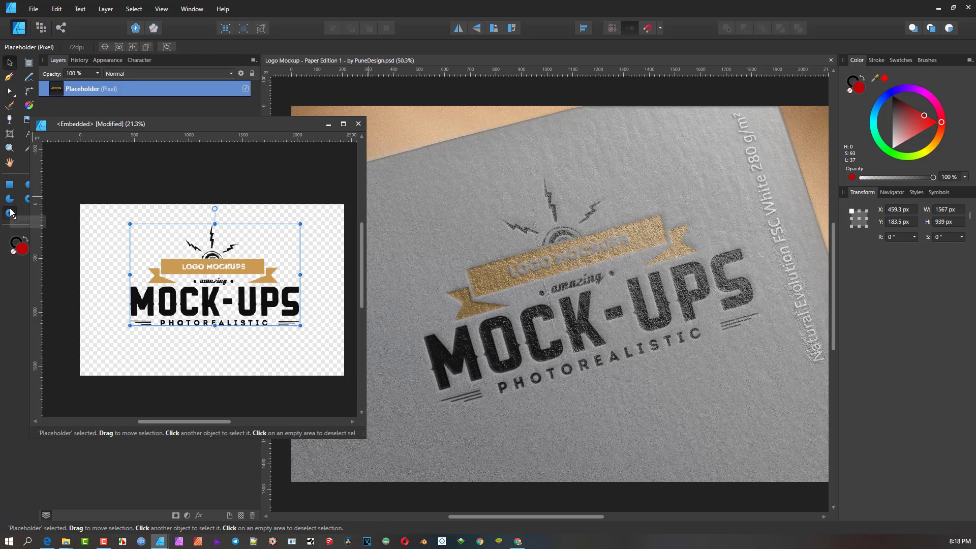
Draw a red rectangle, send it behind the logo, and stretch it over the whole embedded canvas.
click(9, 184)
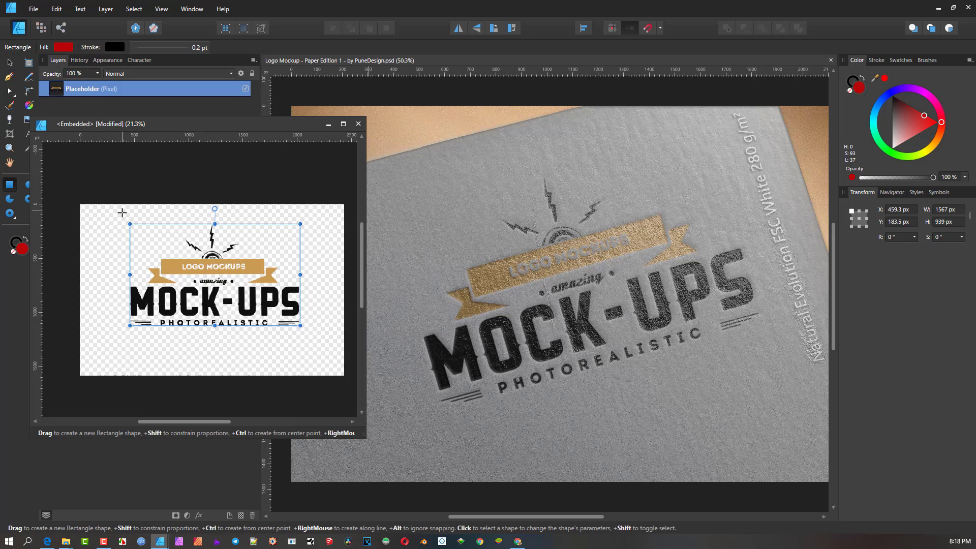
drag(121, 213, 318, 261)
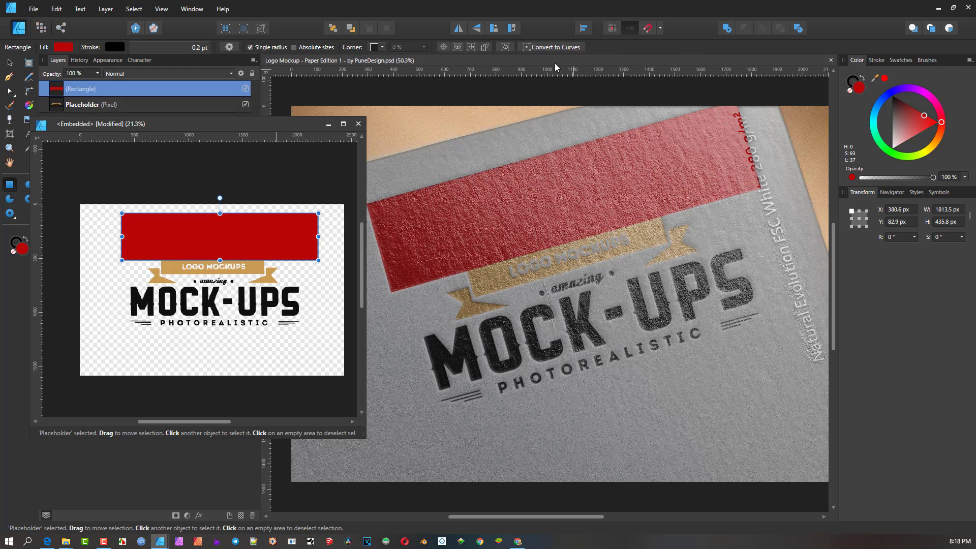
click(350, 29)
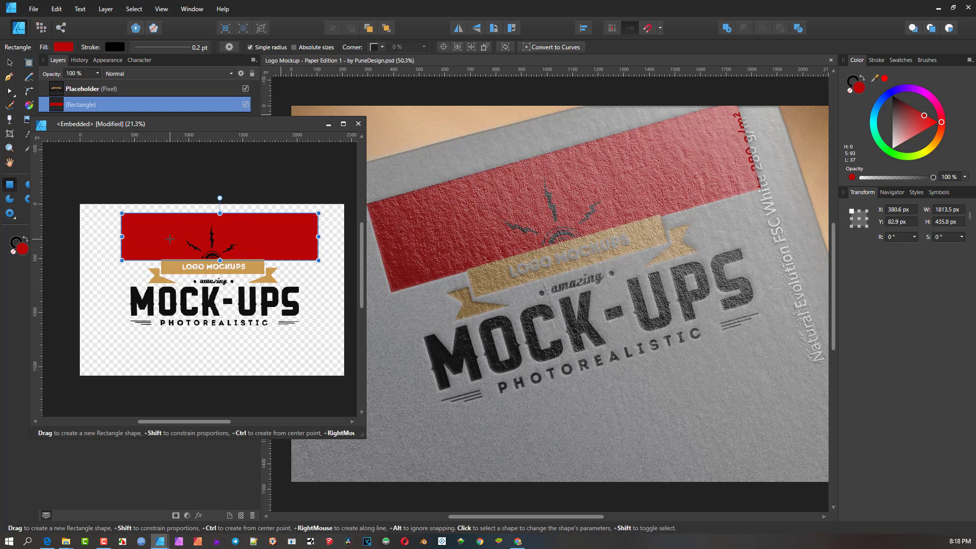
key(v)
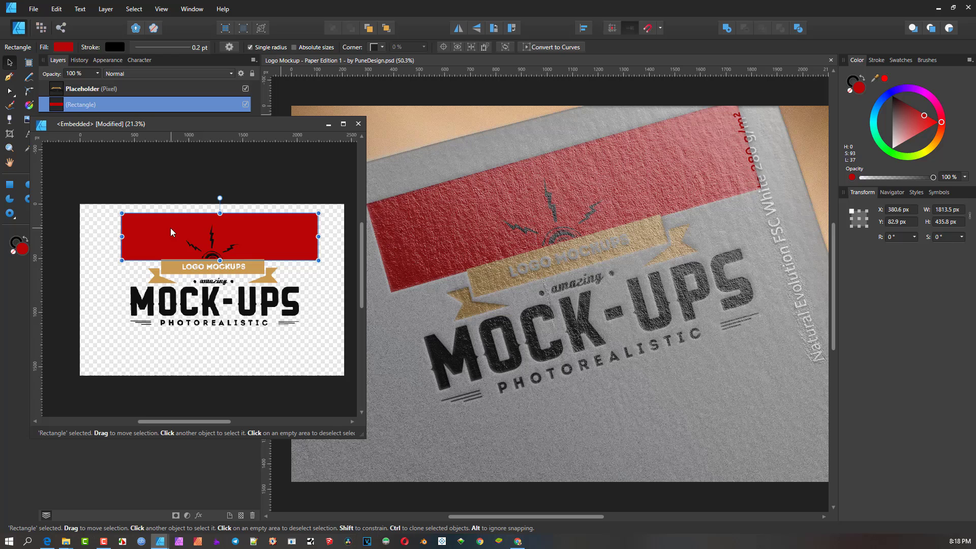
drag(171, 233, 130, 219)
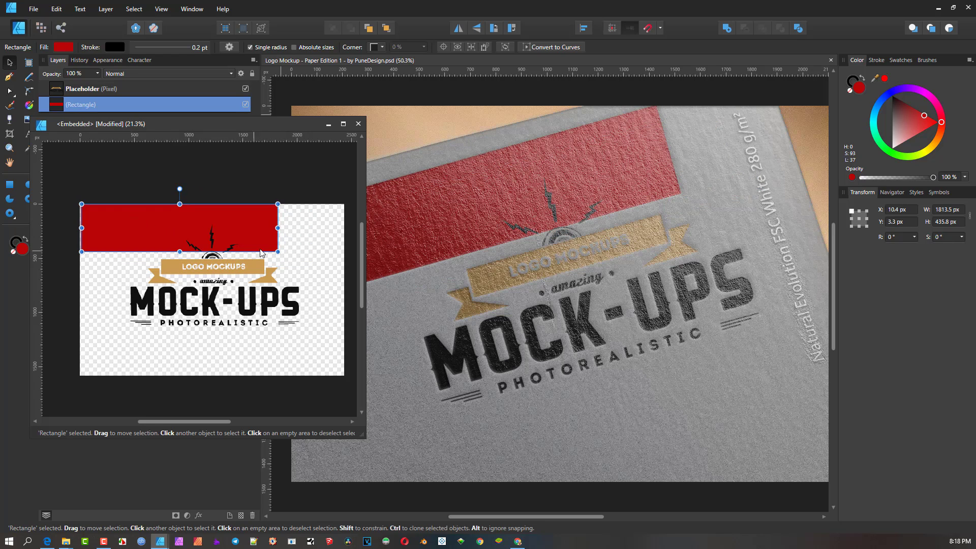
drag(278, 251, 322, 371)
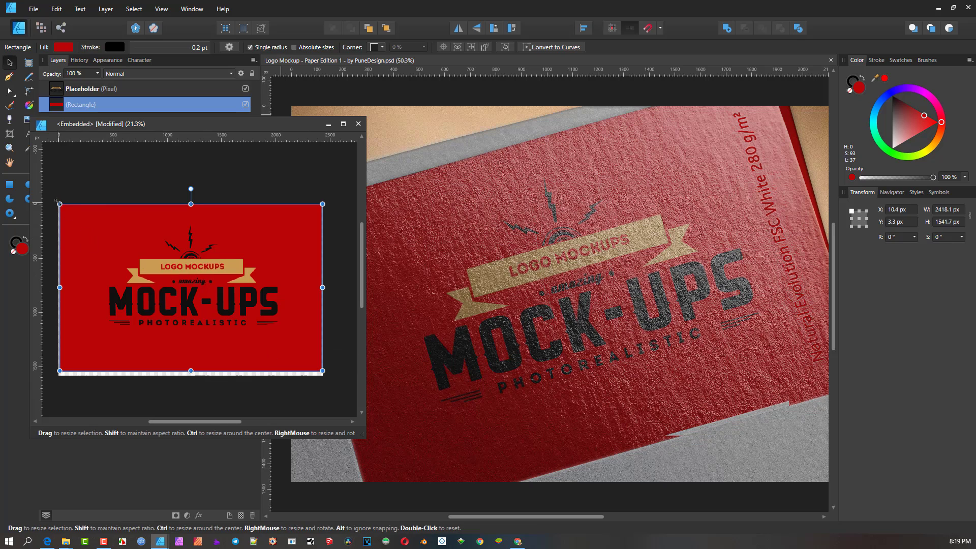
drag(58, 202, 53, 202)
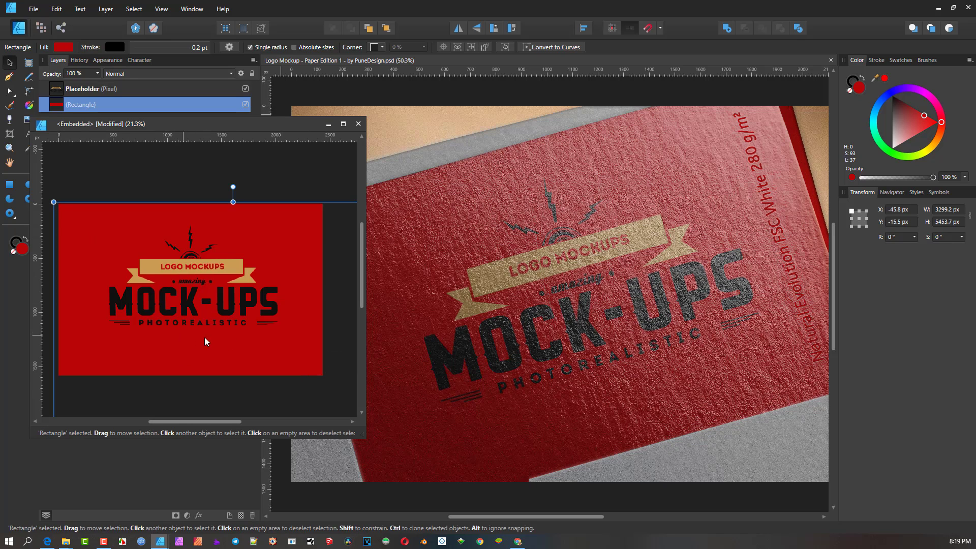
scroll(476, 317, down, 3)
Adjust the placeholder's height in the mockup and resize the logo in the embedded document.
click(514, 299)
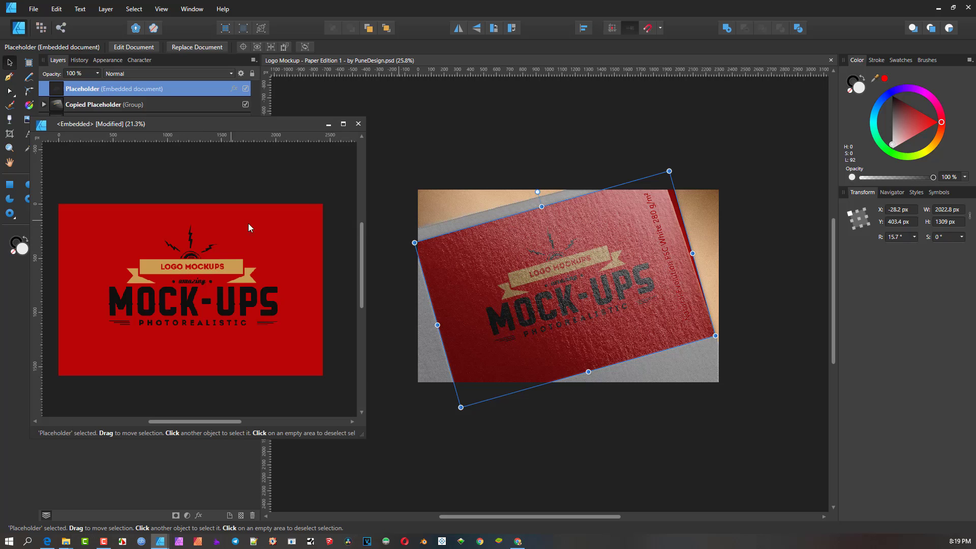
mouse_move(541, 206)
mouse_down()
mouse_move(535, 185)
mouse_move(540, 202)
mouse_up()
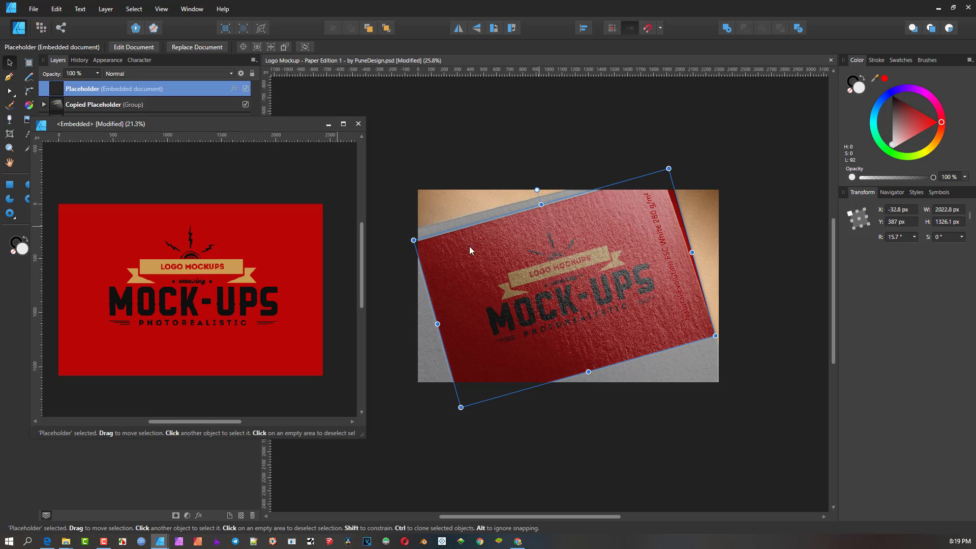
click(199, 270)
click(199, 267)
mouse_move(193, 213)
mouse_down()
mouse_move(196, 204)
mouse_move(195, 228)
mouse_up()
scroll(582, 304, up, 3)
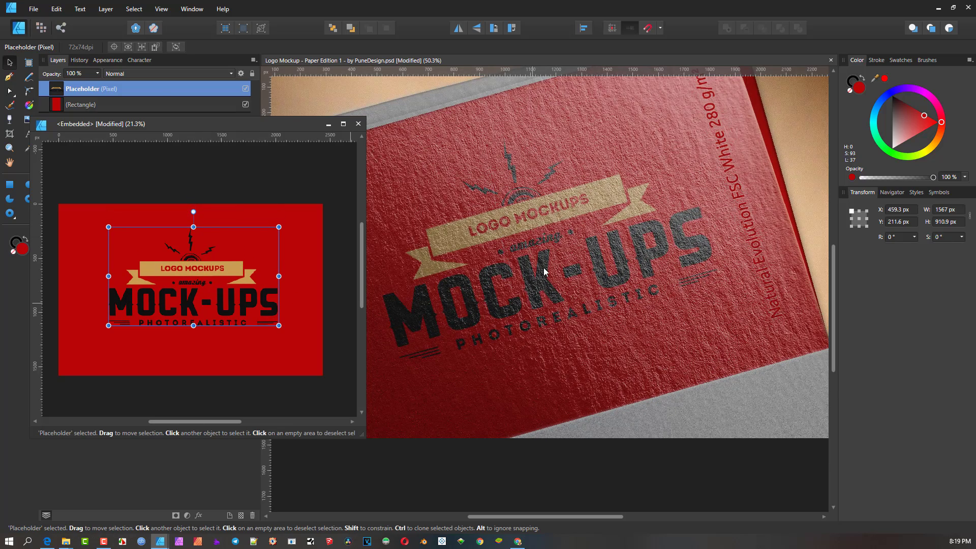
Return to the main mockup document and close the floating Embedded window.
click(587, 263)
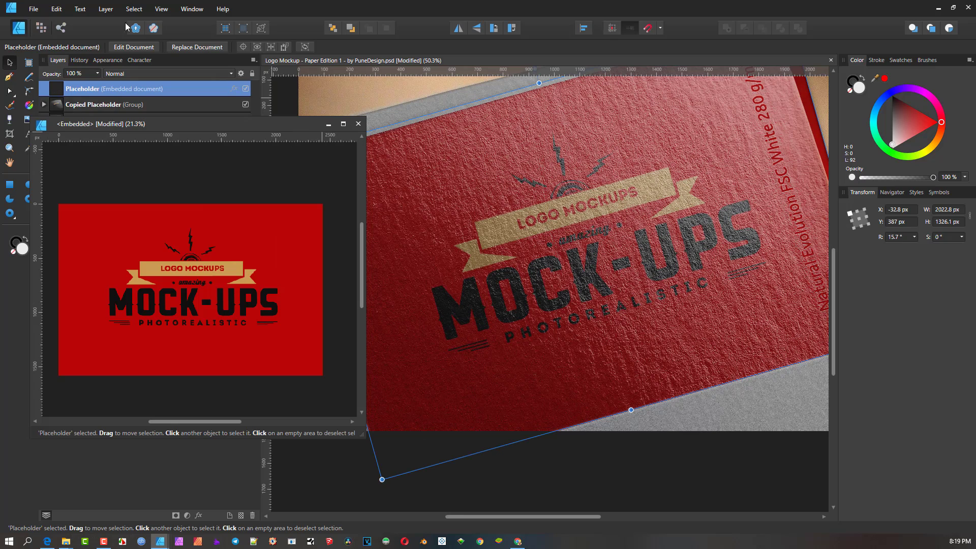
click(73, 9)
mouse_move(67, 10)
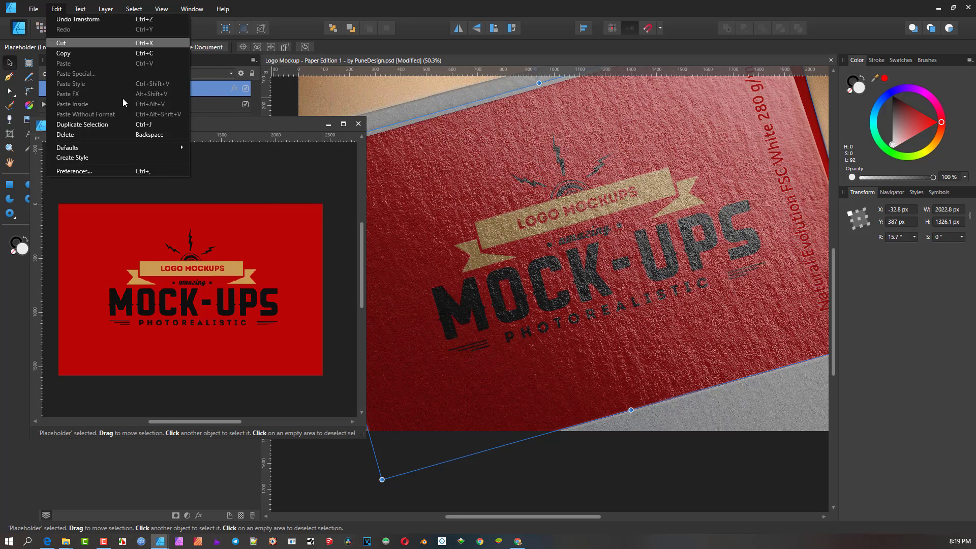
click(358, 123)
click(358, 123)
scroll(523, 308, down, 3)
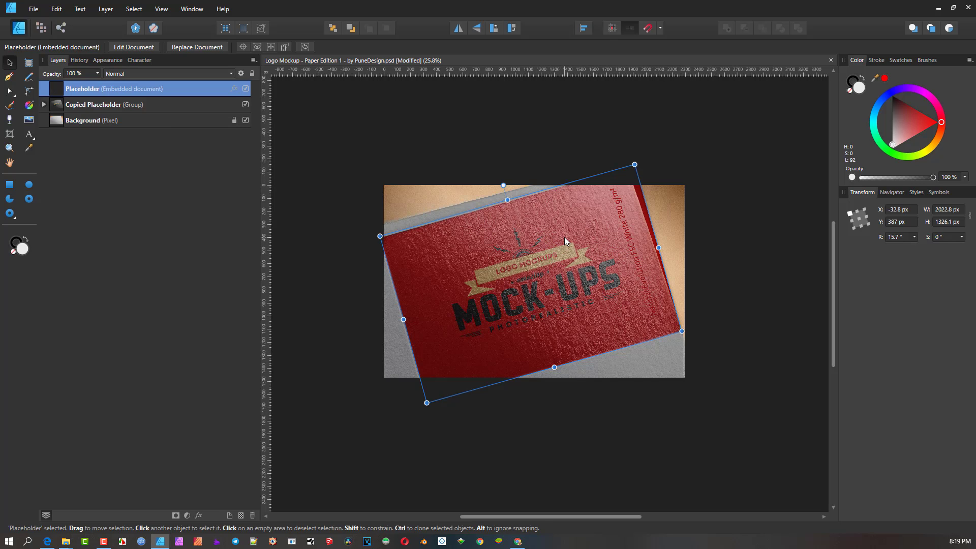
click(59, 10)
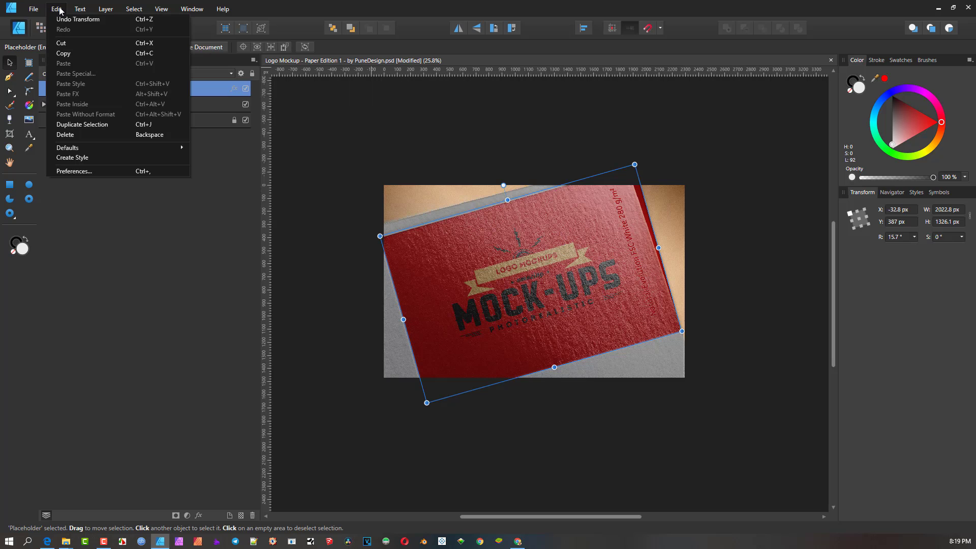
click(75, 171)
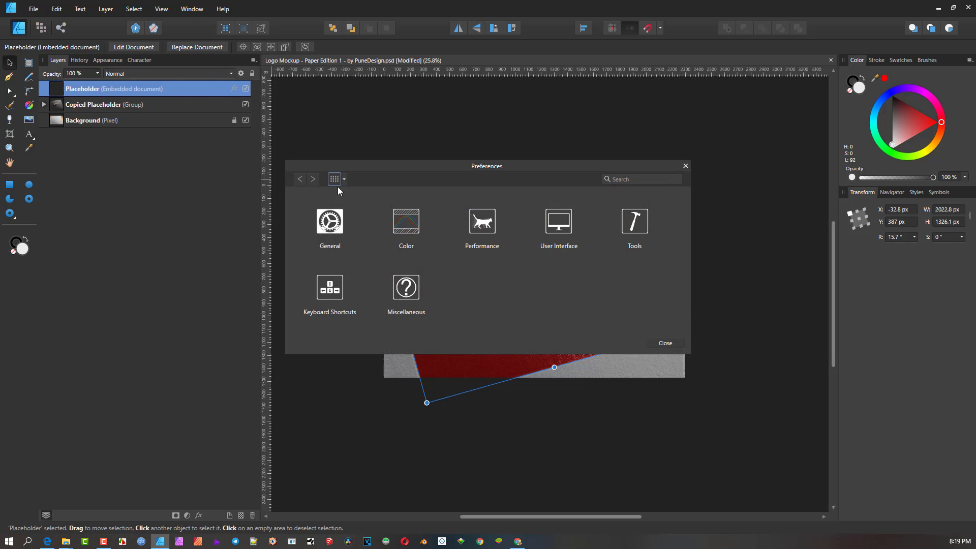
click(331, 219)
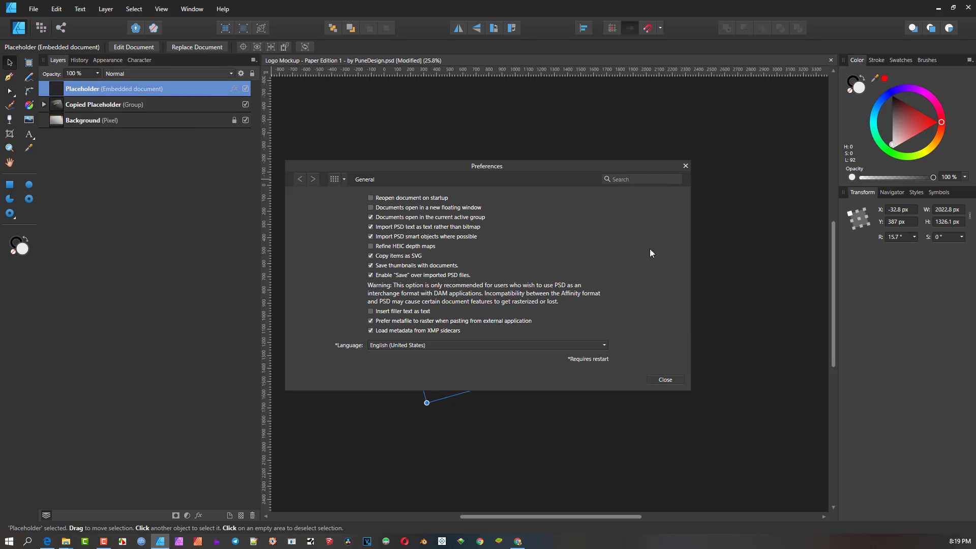
click(685, 167)
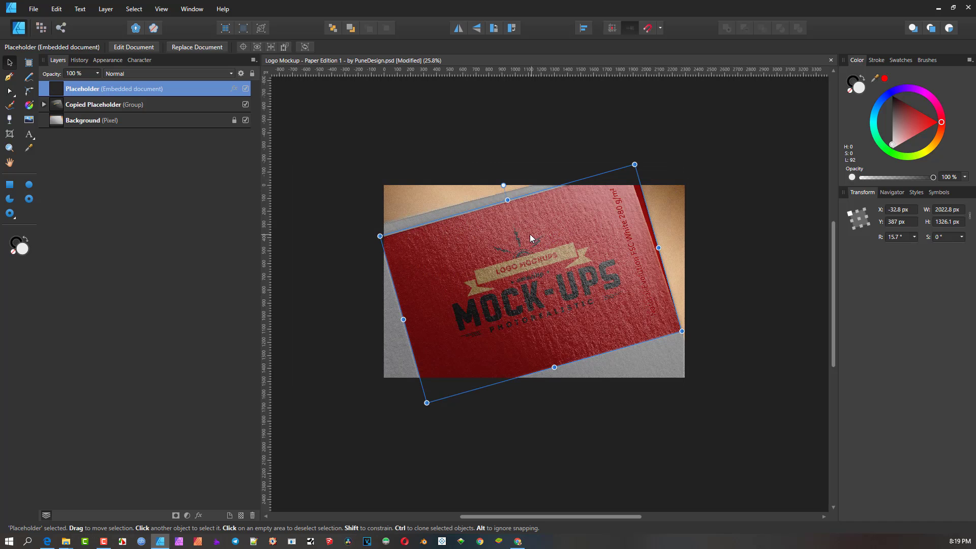
scroll(486, 264, up, 3)
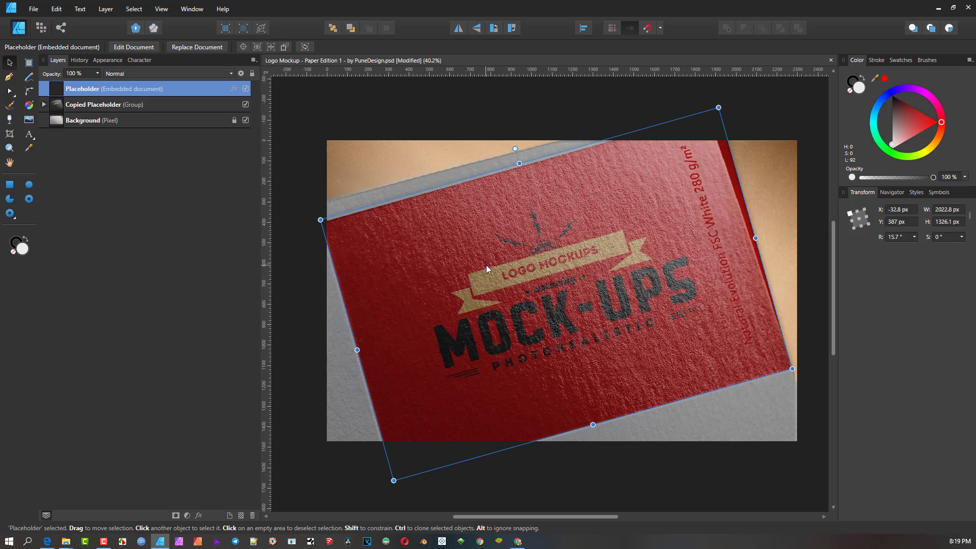
scroll(486, 265, down, 2)
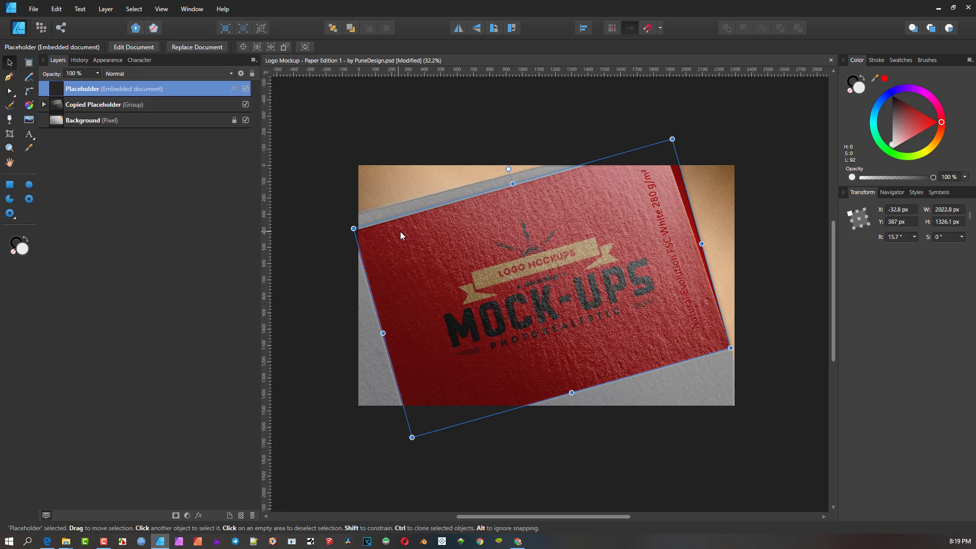